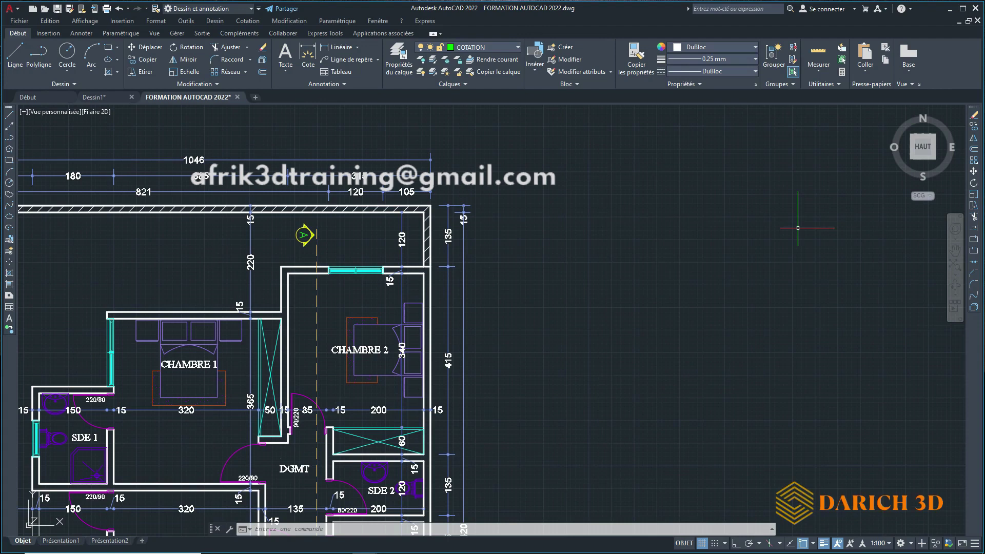
Start the Ellipse Arc tool to draw in the empty space right of the house plan
{"action": "left_click", "coordinate": [10, 229]}
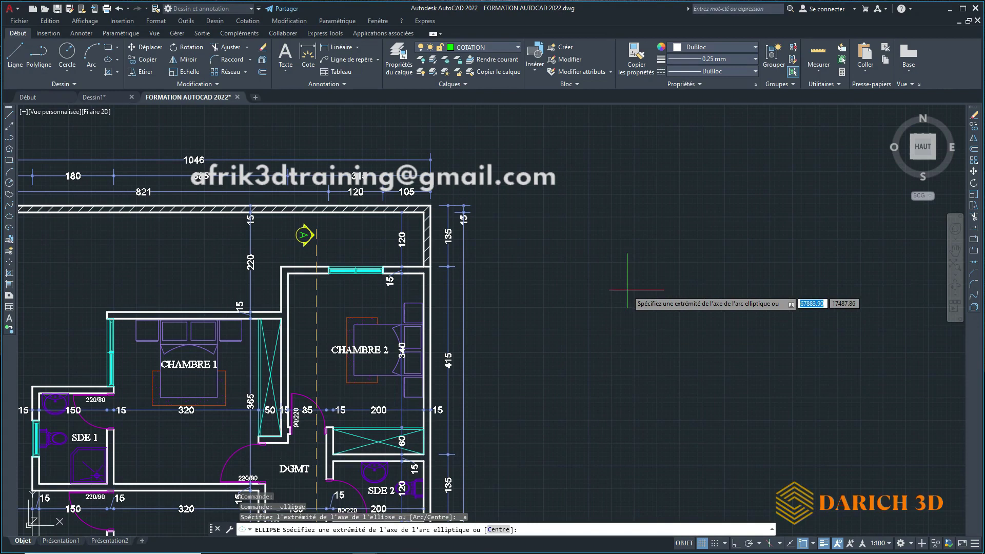
Draw an elliptical arc right of the plan: other axis 20, start angle 45°, end angle picked
{"action": "left_click", "coordinate": [519, 349]}
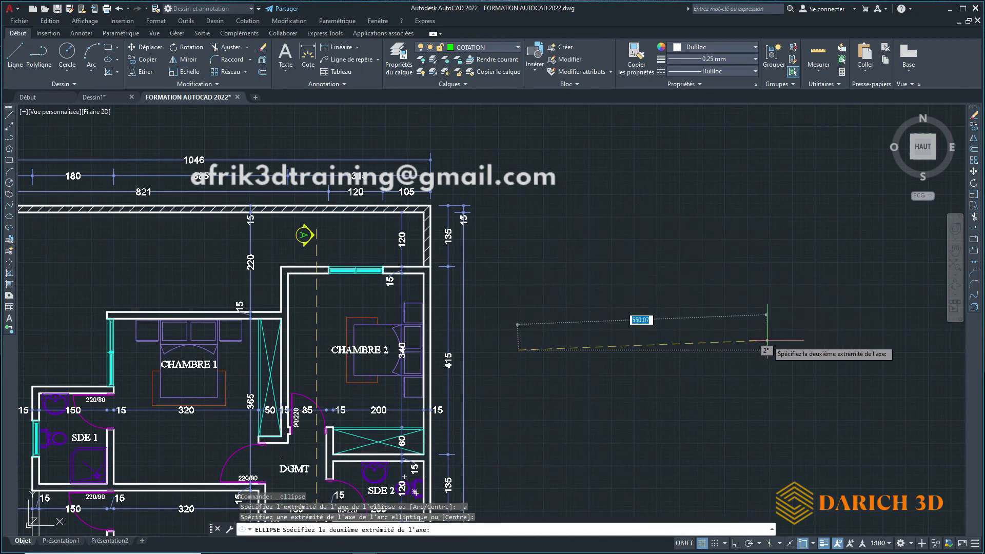
{"action": "left_click", "coordinate": [805, 331]}
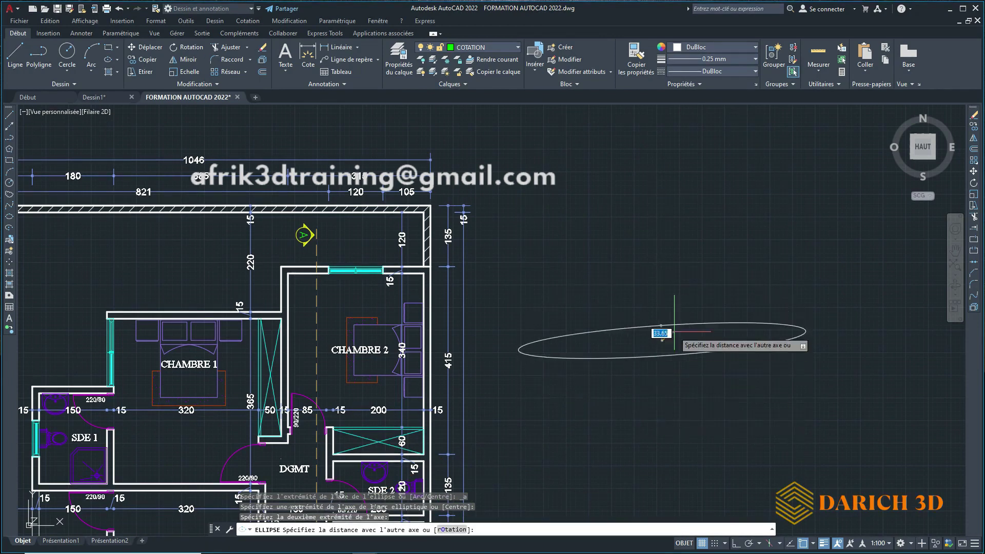
{"action": "type", "text": "2"}
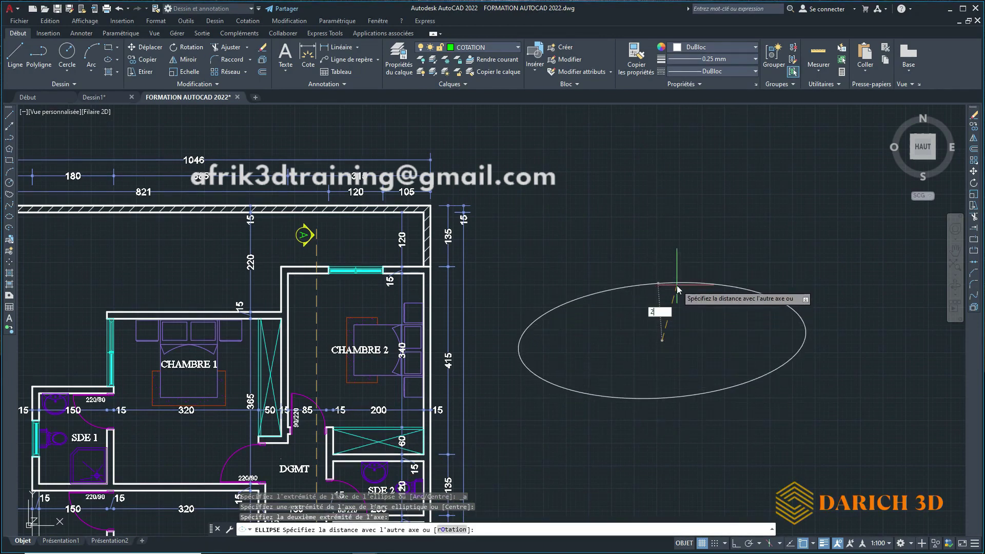
{"action": "type", "text": "0"}
{"action": "key", "text": "Return"}
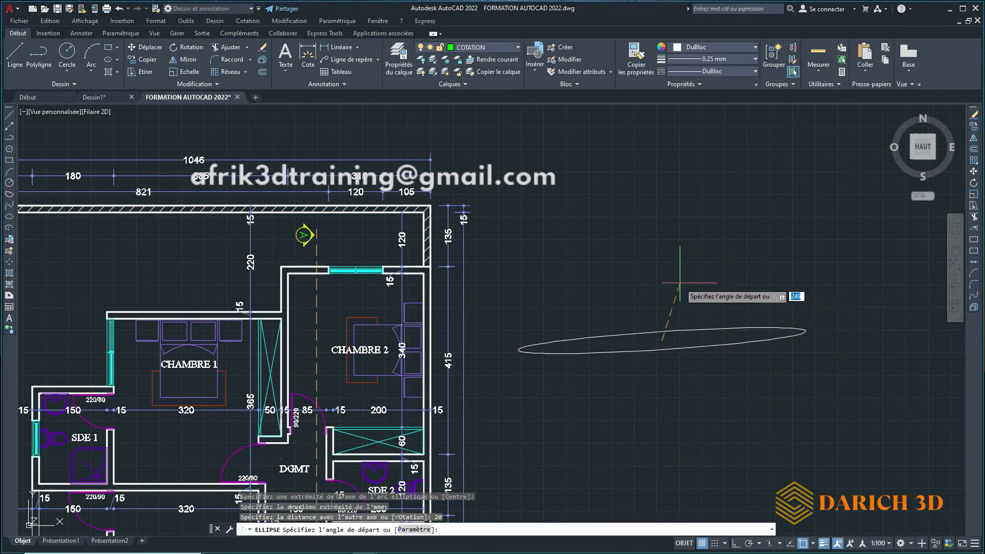
{"action": "type", "text": "45"}
{"action": "key", "text": "Return"}
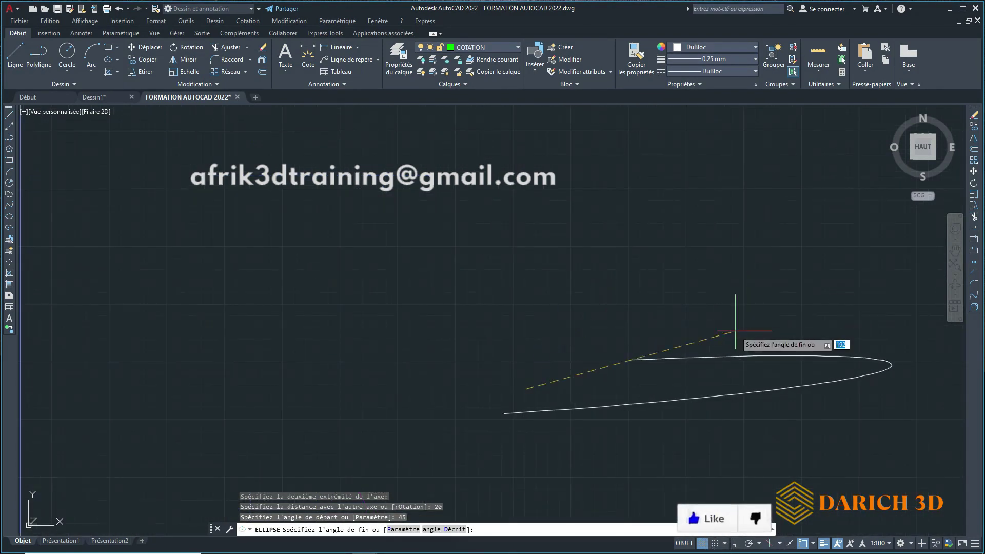
{"action": "left_click", "coordinate": [739, 331]}
{"action": "scroll", "coordinate": [739, 307], "scroll_direction": "down", "scroll_amount": 3}
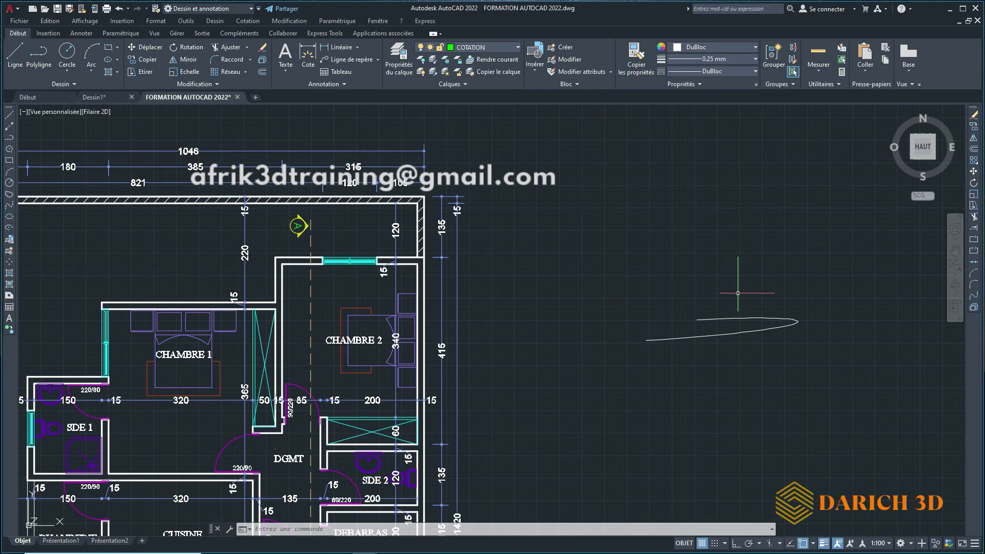
Select the elliptical arc and erase it with the context menu's Effacer
{"action": "left_click", "coordinate": [728, 331]}
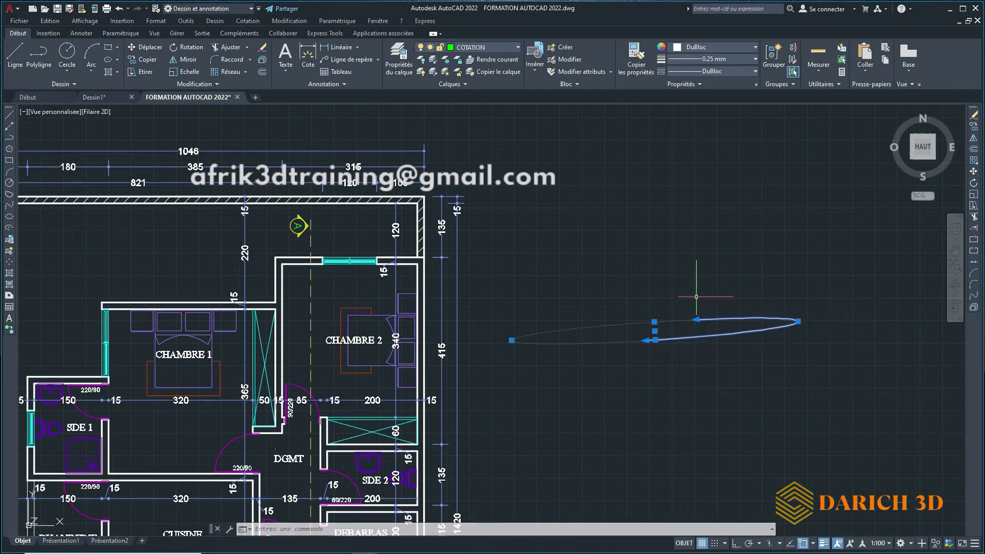
{"action": "right_click", "coordinate": [678, 247]}
{"action": "left_click", "coordinate": [704, 309]}
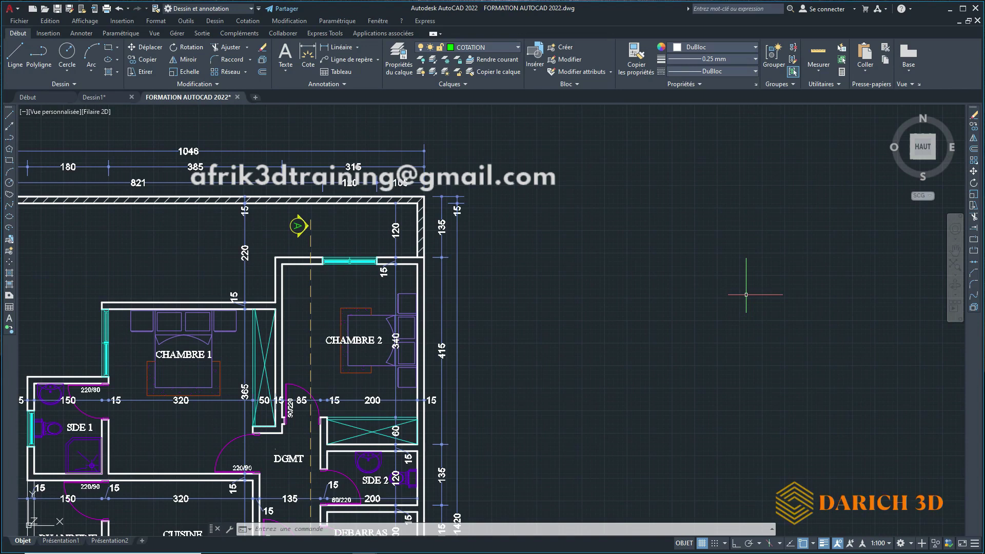
{"action": "scroll", "coordinate": [723, 285], "scroll_direction": "down", "scroll_amount": 5}
{"action": "scroll", "coordinate": [703, 275], "scroll_direction": "up", "scroll_amount": 2}
{"action": "scroll", "coordinate": [666, 333], "scroll_direction": "up", "scroll_amount": 3}
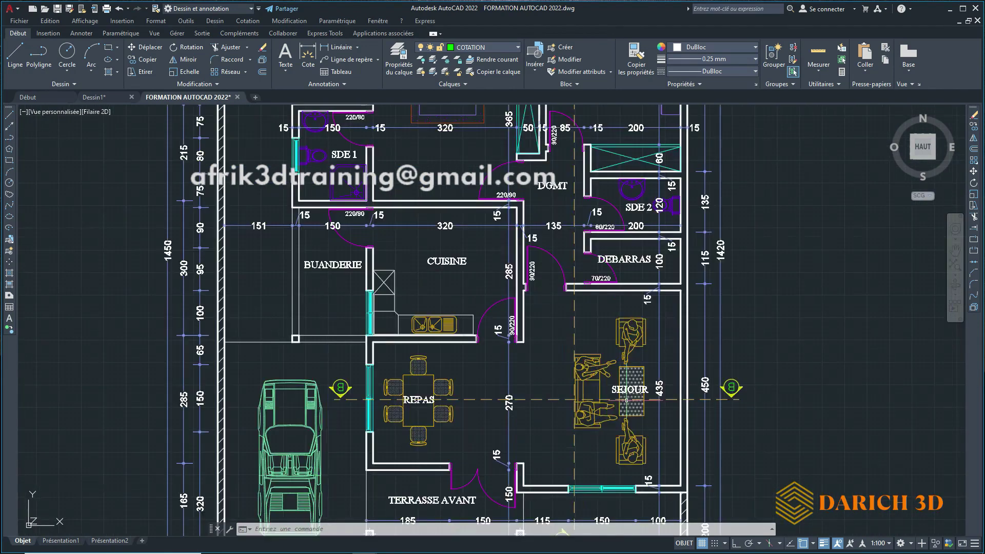
{"action": "scroll", "coordinate": [621, 389], "scroll_direction": "up", "scroll_amount": 3}
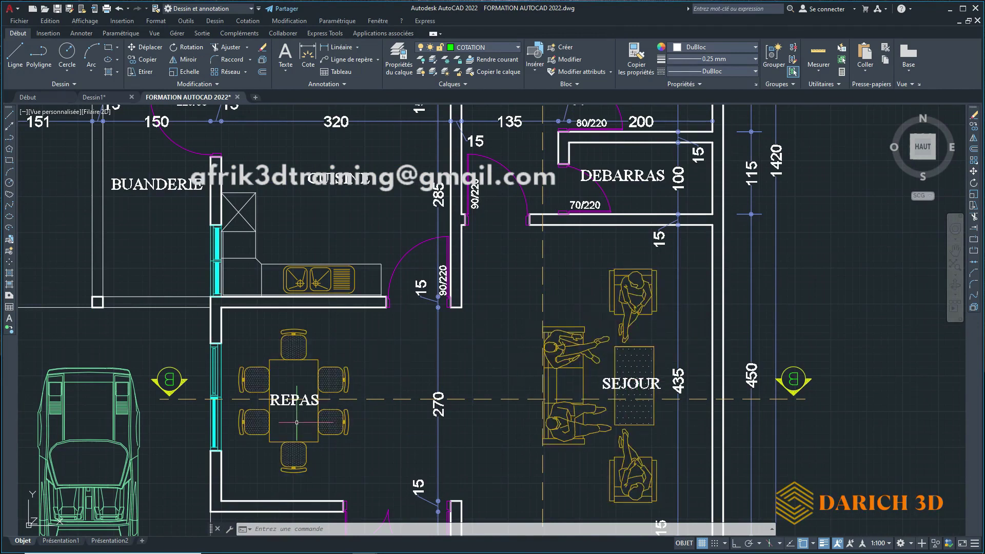
{"action": "scroll", "coordinate": [296, 419], "scroll_direction": "down", "scroll_amount": 2}
{"action": "scroll", "coordinate": [296, 410], "scroll_direction": "down", "scroll_amount": 2}
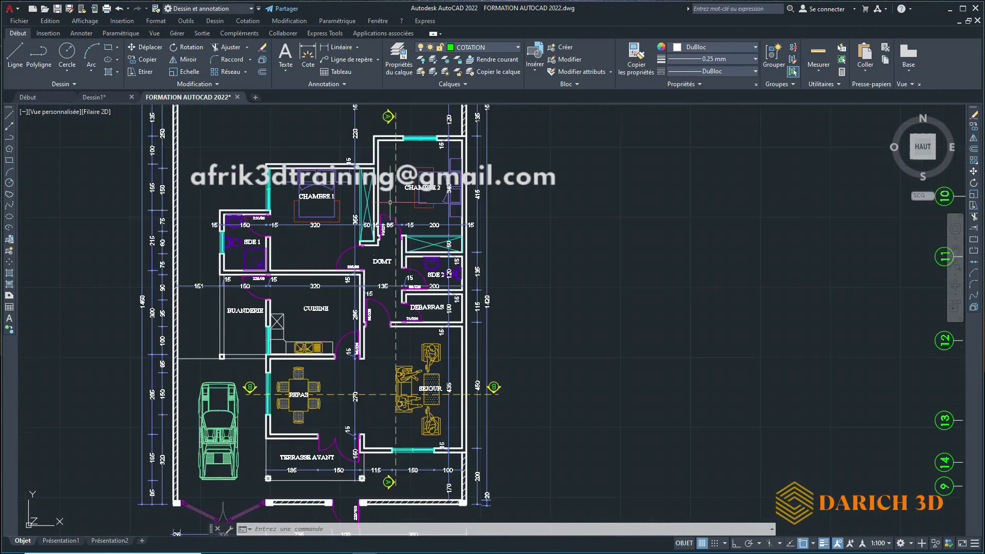
{"action": "scroll", "coordinate": [470, 171], "scroll_direction": "up", "scroll_amount": 4}
{"action": "scroll", "coordinate": [475, 175], "scroll_direction": "down", "scroll_amount": 3}
{"action": "scroll", "coordinate": [310, 219], "scroll_direction": "up", "scroll_amount": 3}
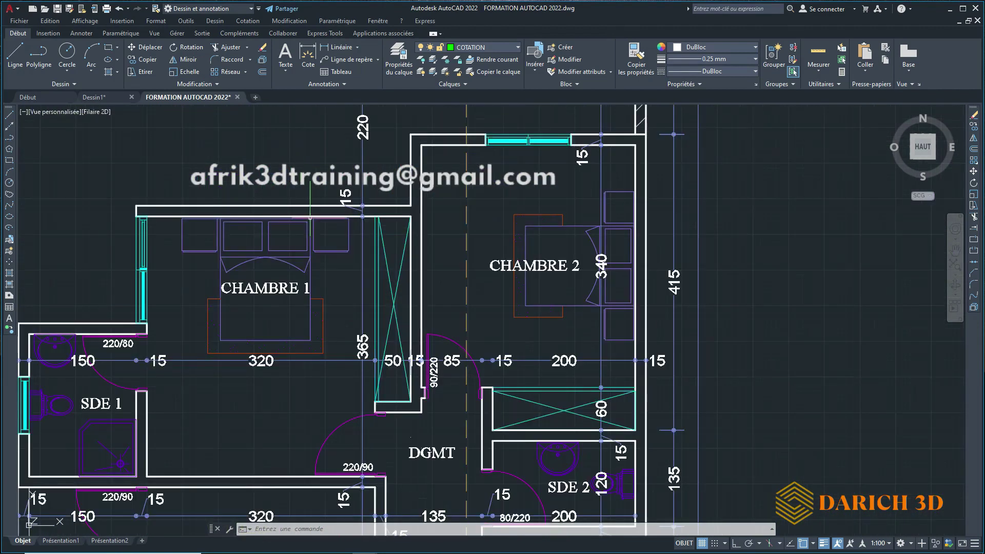
{"action": "mouse_move", "coordinate": [310, 219]}
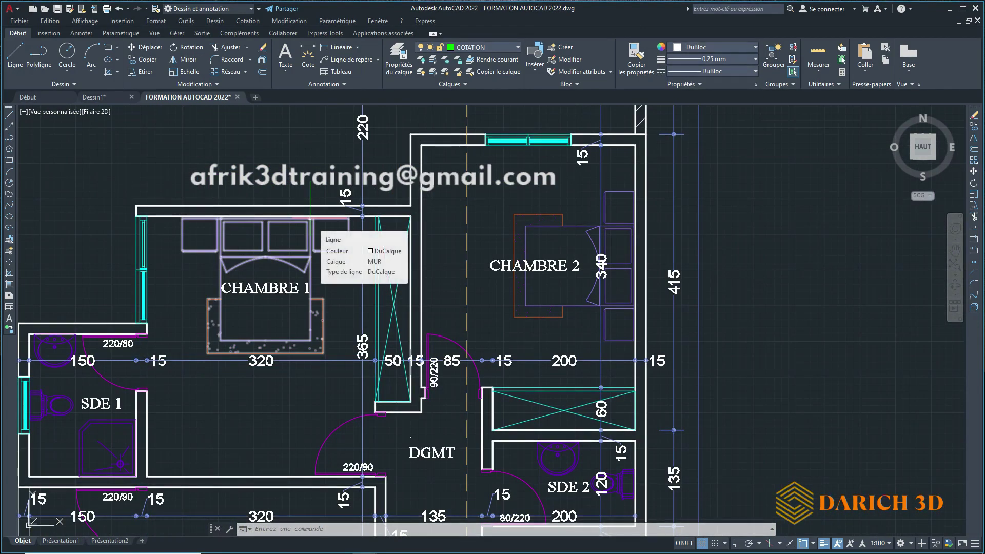
{"action": "scroll", "coordinate": [310, 219], "scroll_direction": "down", "scroll_amount": 3}
{"action": "scroll", "coordinate": [340, 209], "scroll_direction": "up", "scroll_amount": 2}
{"action": "scroll", "coordinate": [365, 204], "scroll_direction": "up", "scroll_amount": 1}
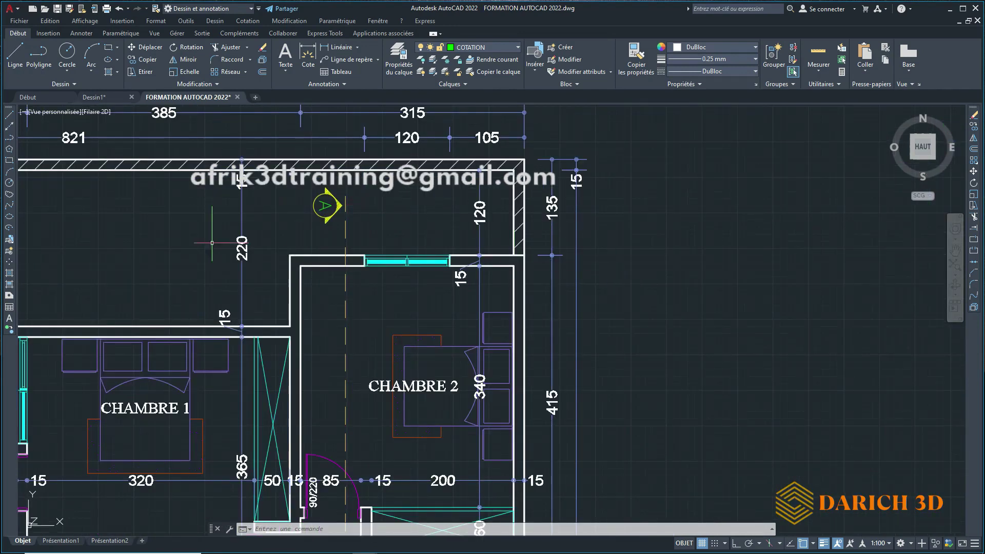
{"action": "left_click", "coordinate": [9, 251]}
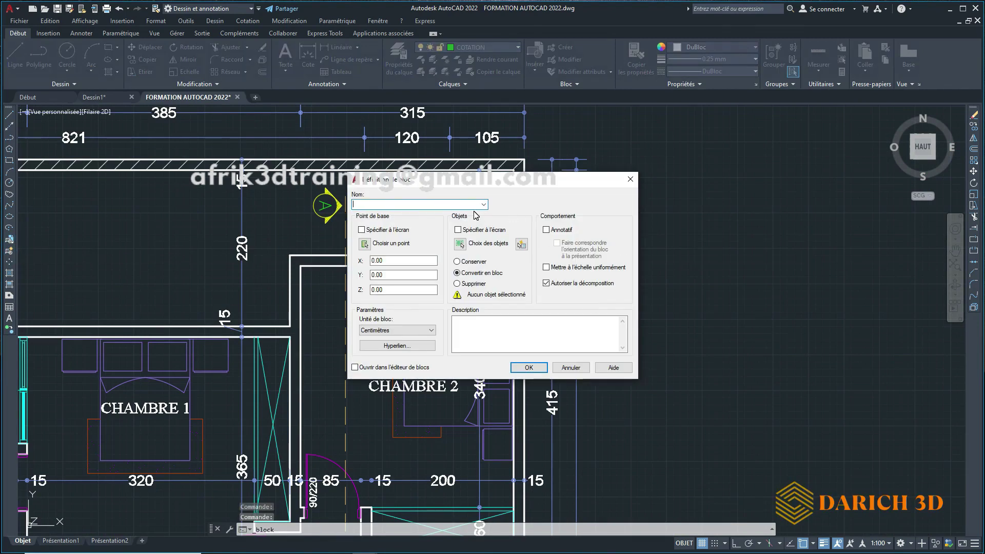
{"action": "left_click", "coordinate": [630, 179]}
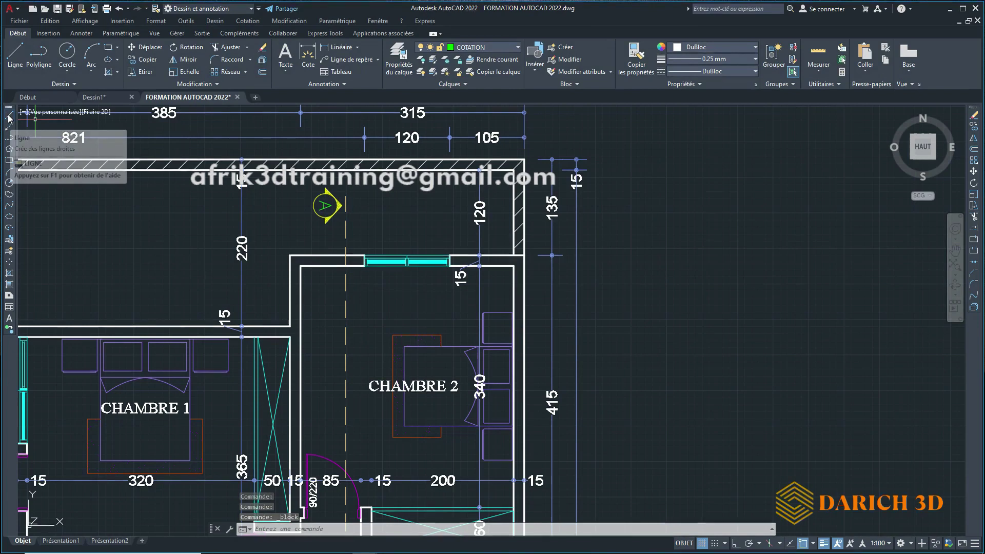
Start a line outline beside the plan with its horizontal and vertical edges using Ortho
{"action": "left_click", "coordinate": [8, 118]}
{"action": "left_click", "coordinate": [619, 280]}
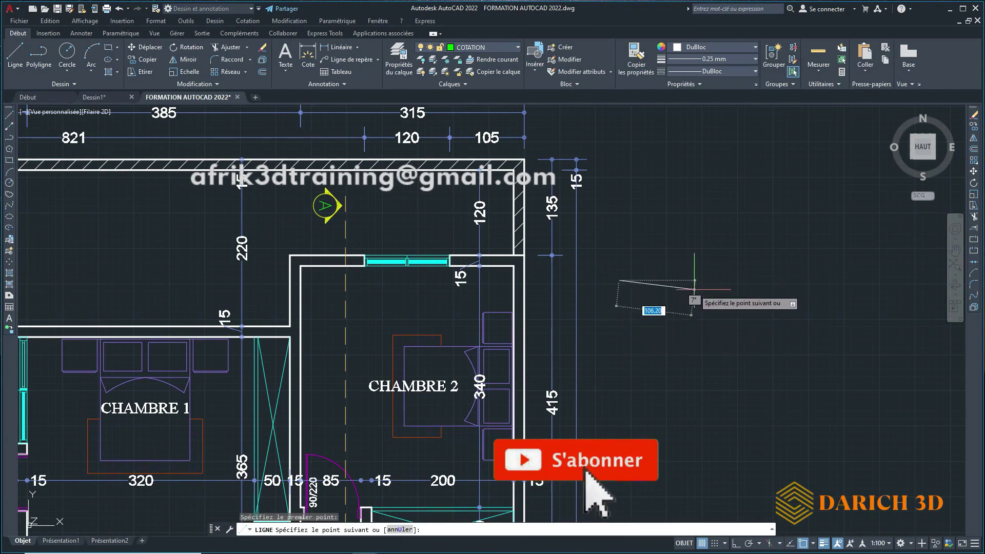
{"action": "left_click", "coordinate": [698, 281]}
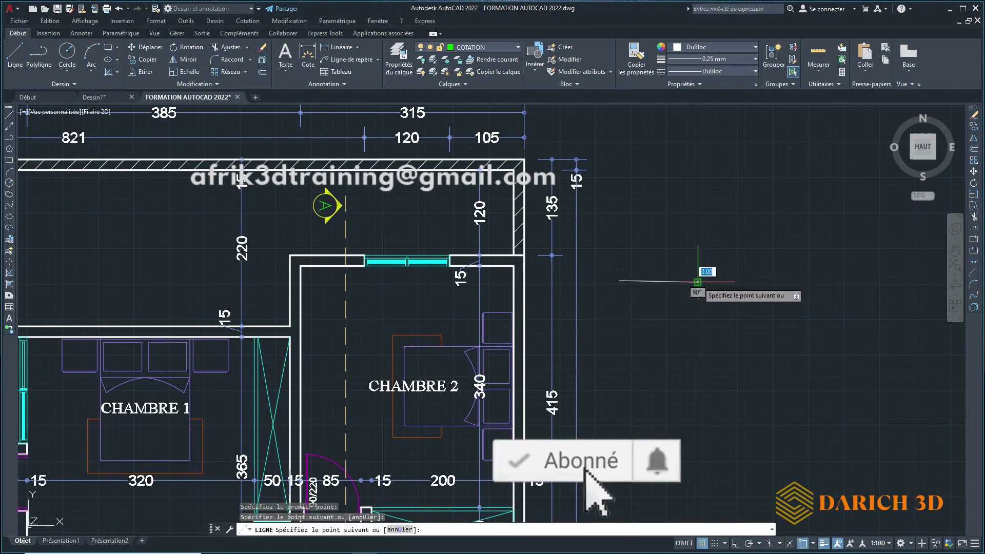
{"action": "left_click", "coordinate": [696, 239]}
{"action": "key", "text": "F8"}
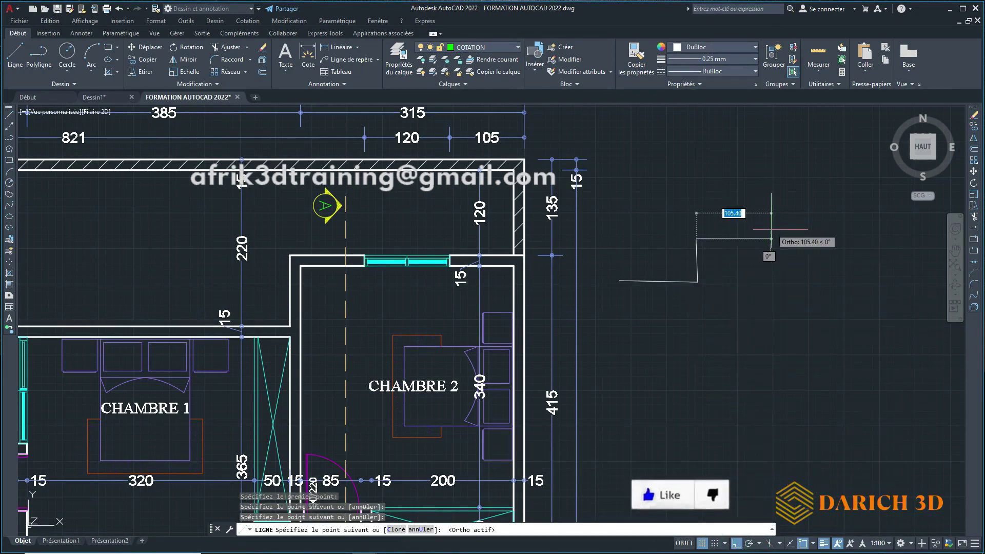
{"action": "left_click", "coordinate": [771, 239]}
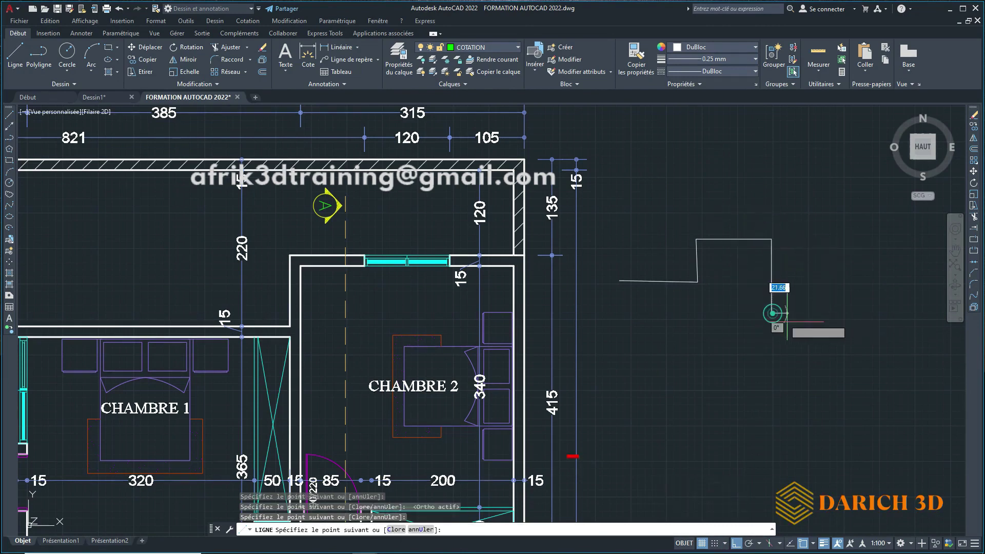
{"action": "left_click", "coordinate": [772, 313]}
{"action": "left_click", "coordinate": [811, 313]}
With Ortho off, add the arrow's diagonal edges and close the outline with Clore
{"action": "left_click", "coordinate": [737, 544]}
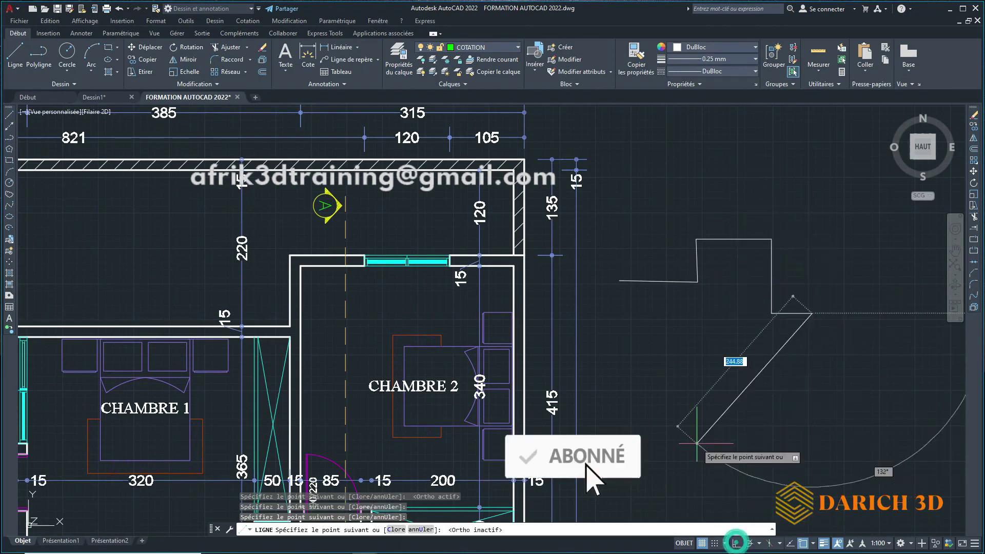
{"action": "left_click", "coordinate": [696, 442]}
{"action": "left_click", "coordinate": [671, 391]}
{"action": "left_click", "coordinate": [699, 360]}
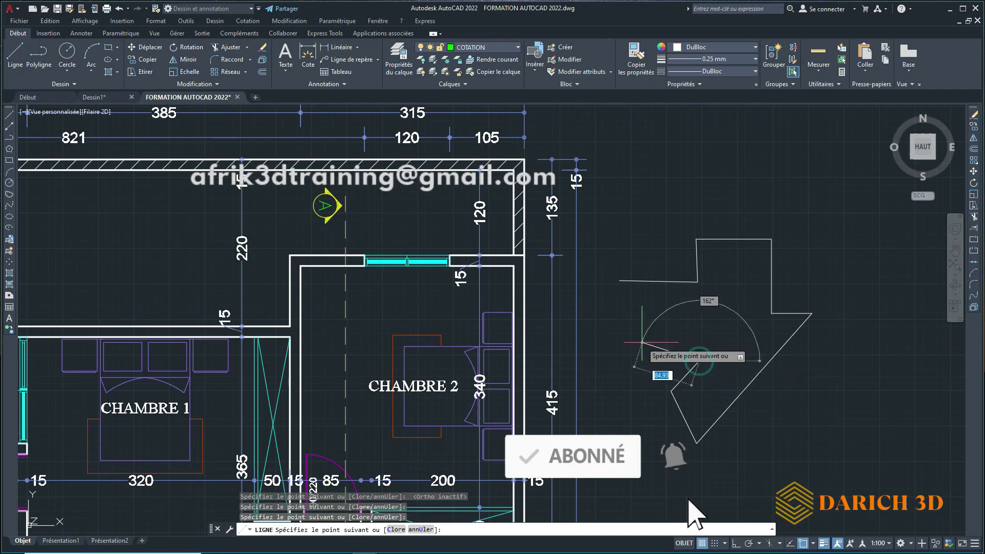
{"action": "left_click", "coordinate": [641, 337]}
{"action": "left_click", "coordinate": [619, 279]}
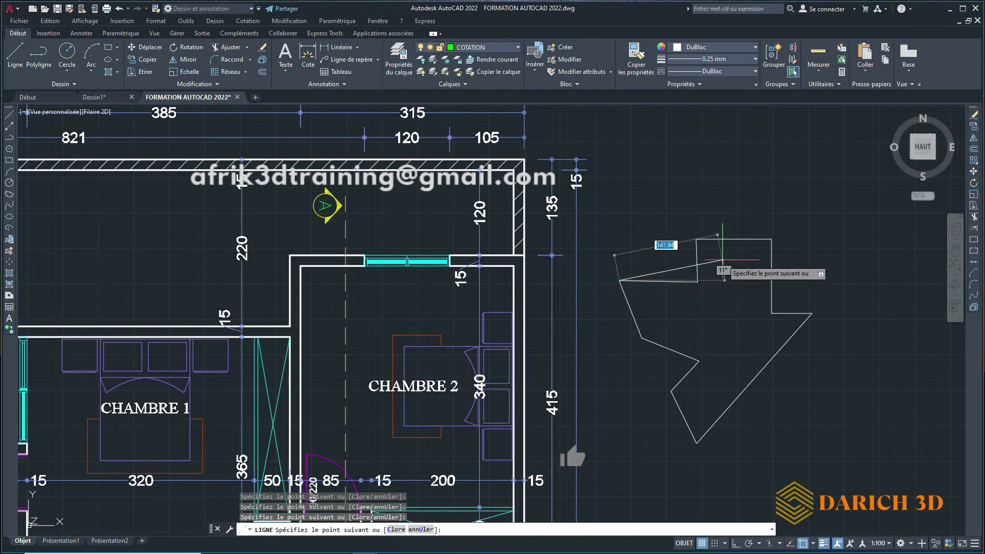
{"action": "right_click", "coordinate": [703, 302]}
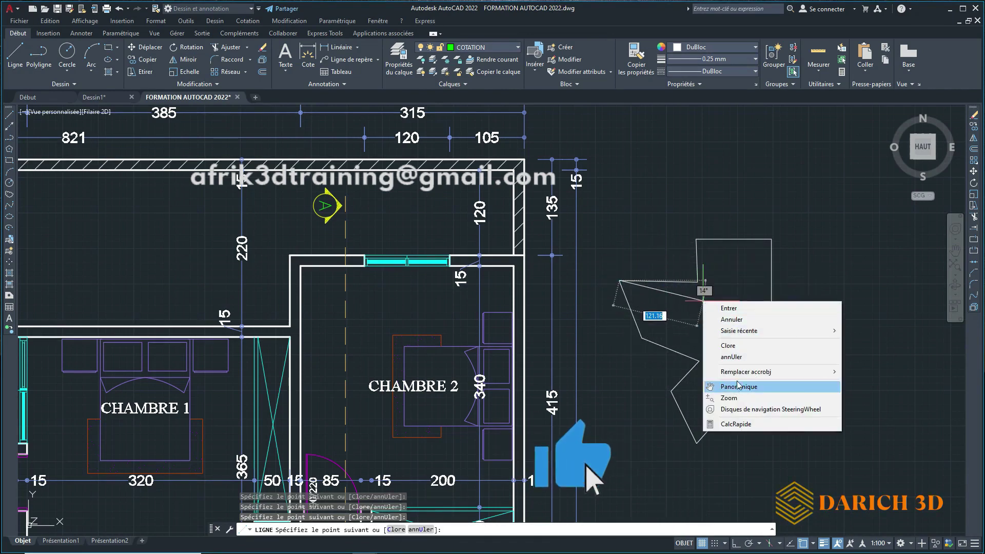
{"action": "left_click", "coordinate": [738, 345]}
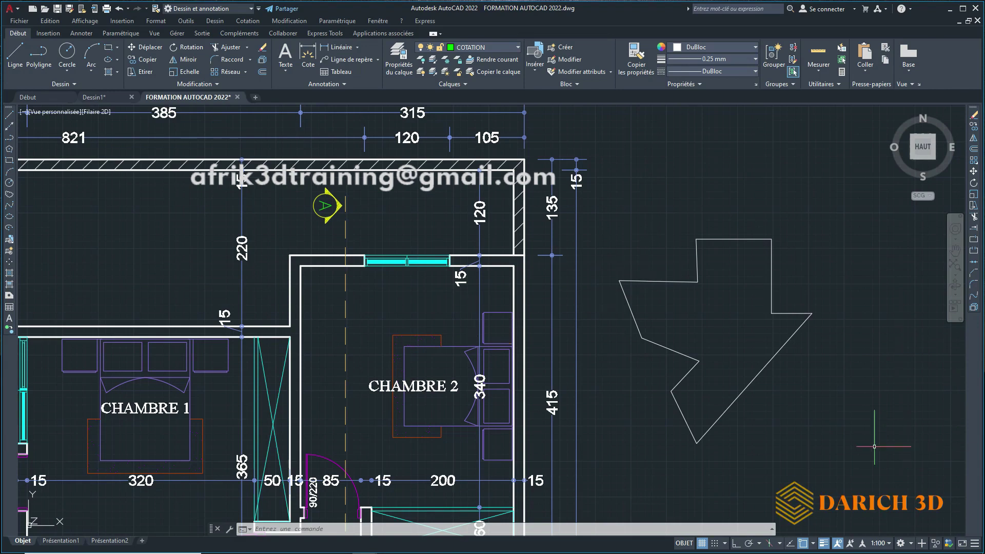
Name a new block FIGURE 1 and window-select the arrow outline's 11 segments as its objects
{"action": "left_click", "coordinate": [11, 251]}
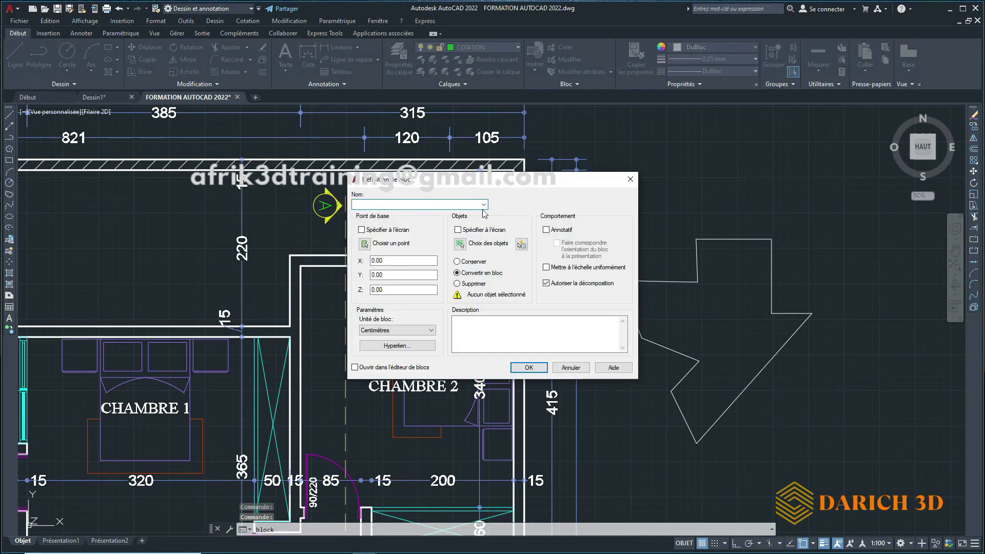
{"action": "left_click", "coordinate": [453, 206]}
{"action": "type", "text": "FIGURE 1"}
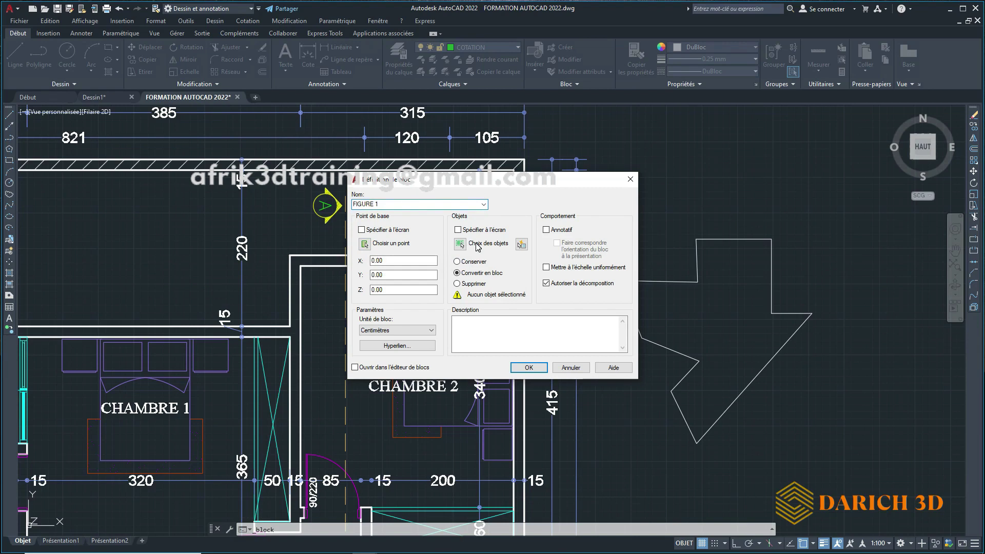
{"action": "left_click", "coordinate": [460, 244]}
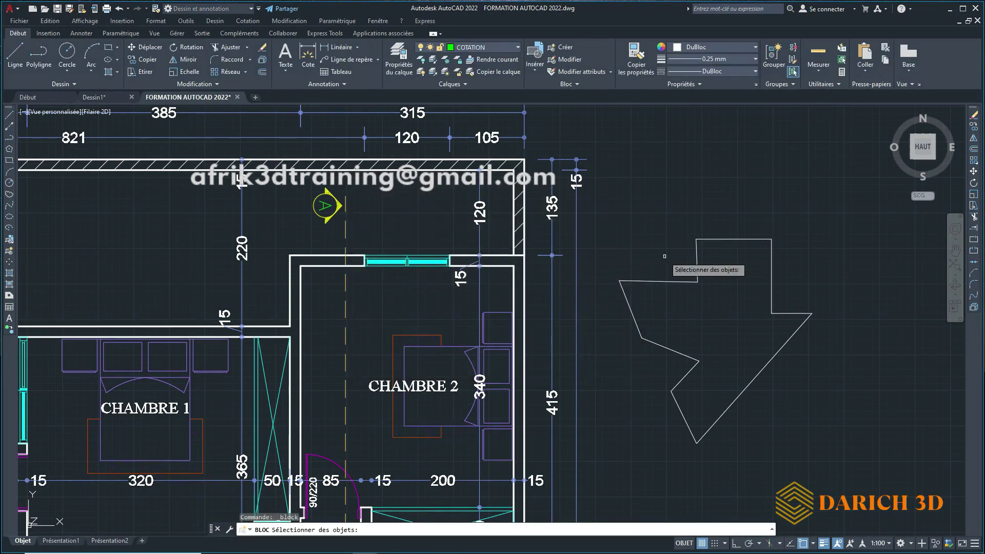
{"action": "left_click", "coordinate": [851, 500]}
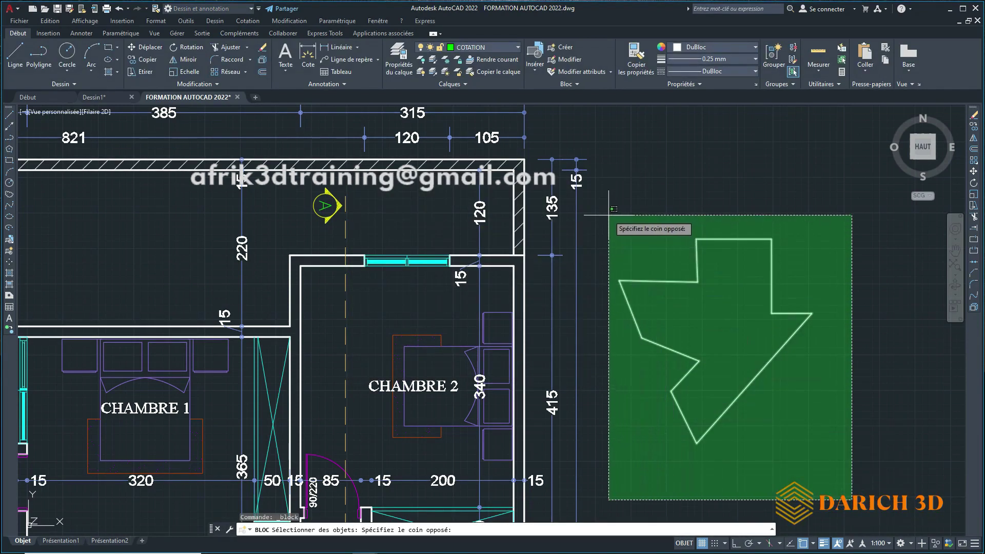
{"action": "left_click", "coordinate": [608, 215]}
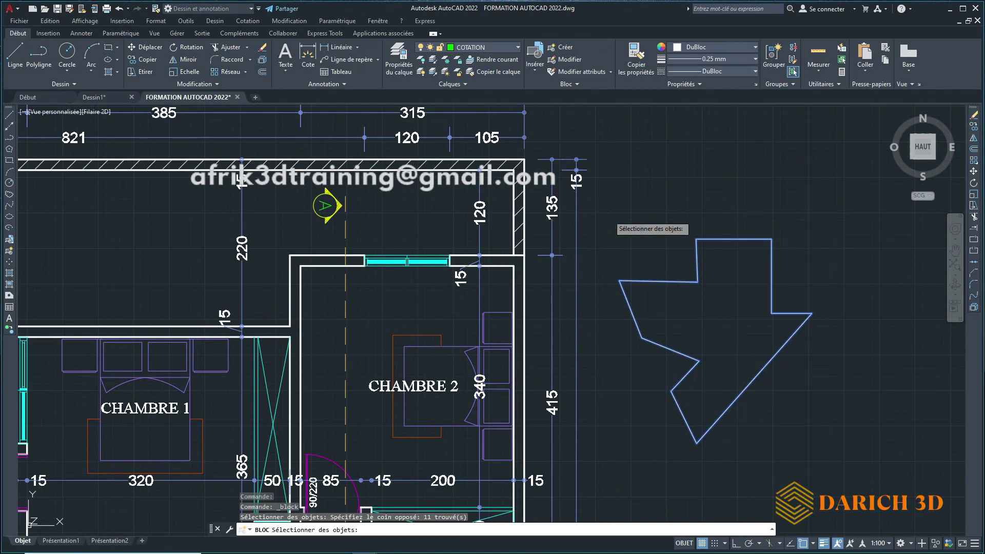
{"action": "key", "text": "Return"}
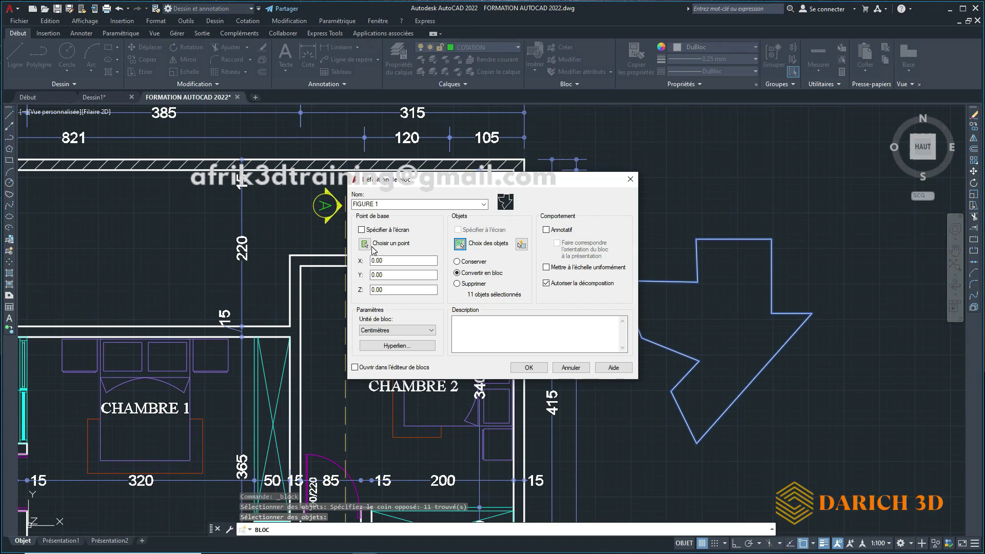
Set the block's base point at the arrow's lower tip and confirm the block definition
{"action": "left_click", "coordinate": [364, 244]}
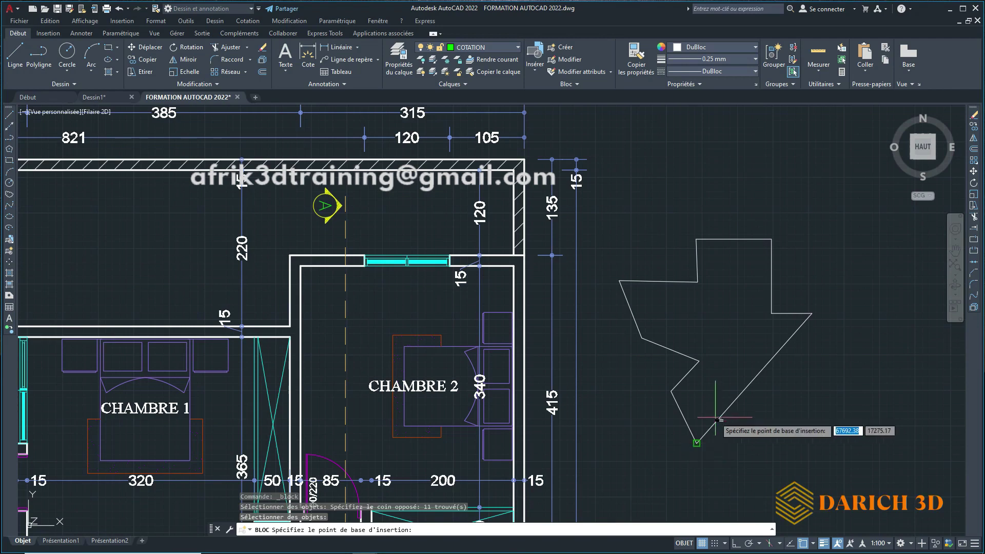
{"action": "left_click", "coordinate": [697, 444]}
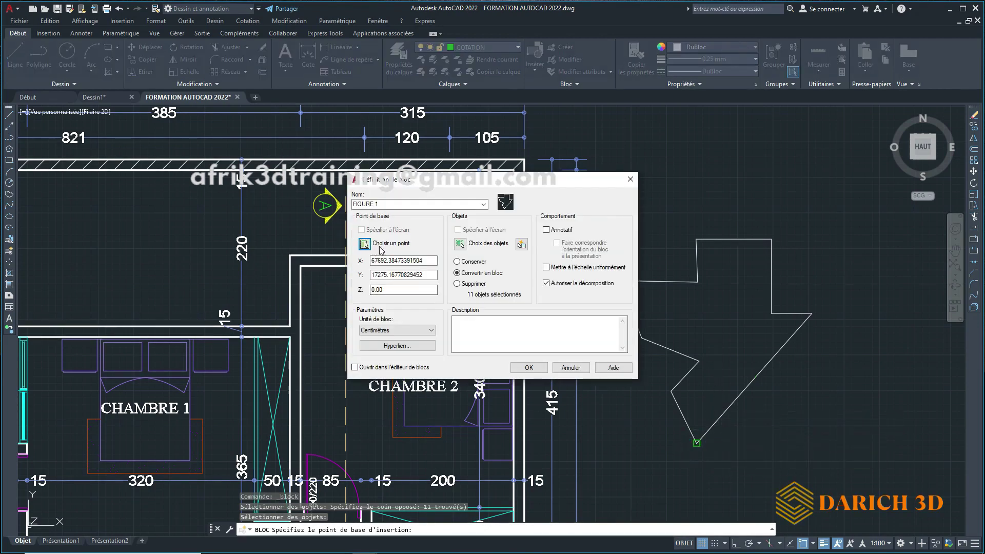
{"action": "left_click", "coordinate": [527, 367]}
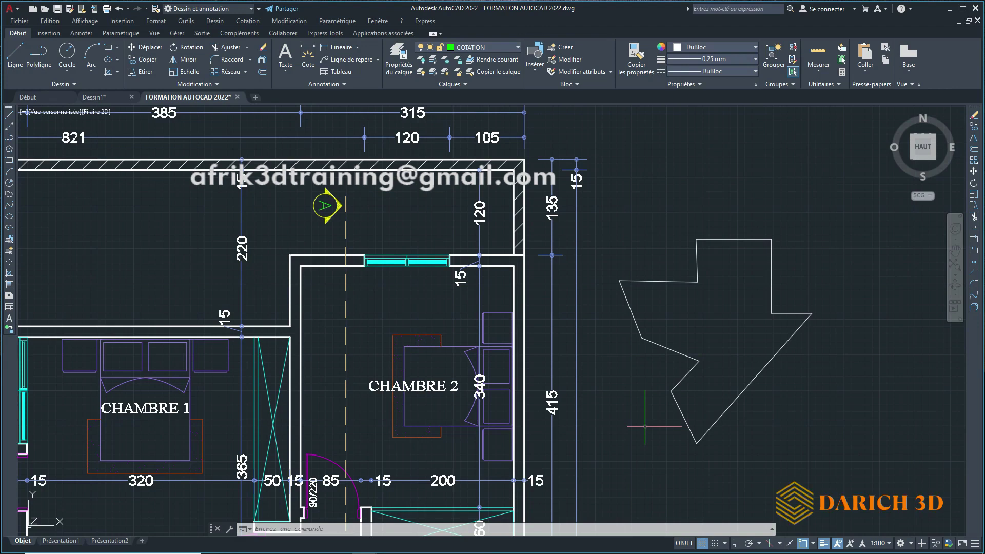
{"action": "left_click", "coordinate": [719, 421]}
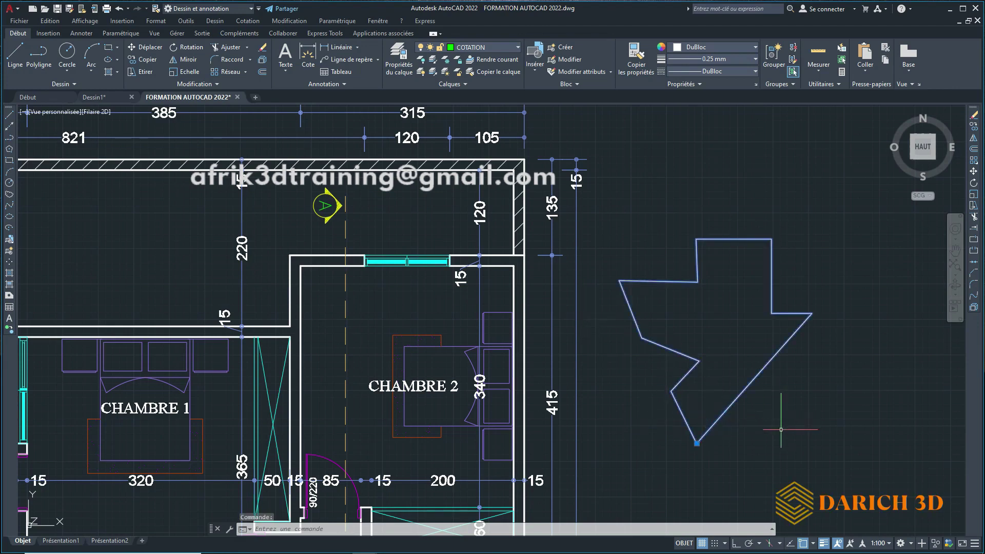
{"action": "key", "text": "Escape"}
{"action": "left_click", "coordinate": [722, 386]}
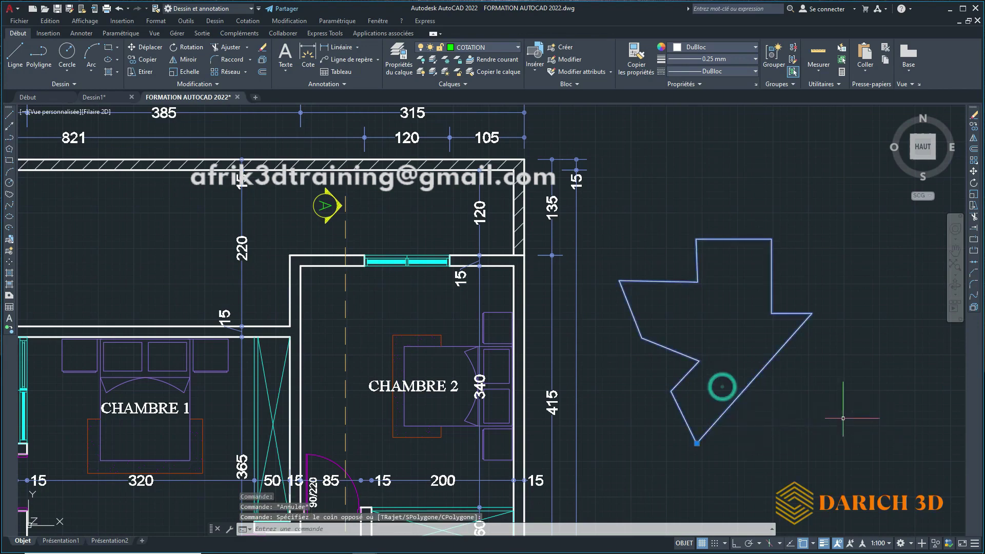
{"action": "key", "text": "Escape"}
{"action": "left_click", "coordinate": [711, 419]}
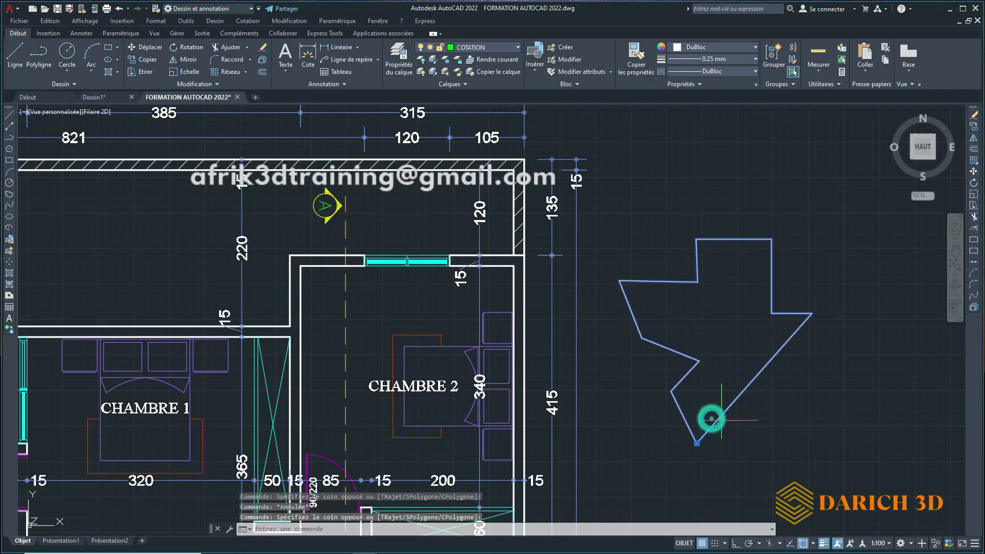
{"action": "key", "text": "Escape"}
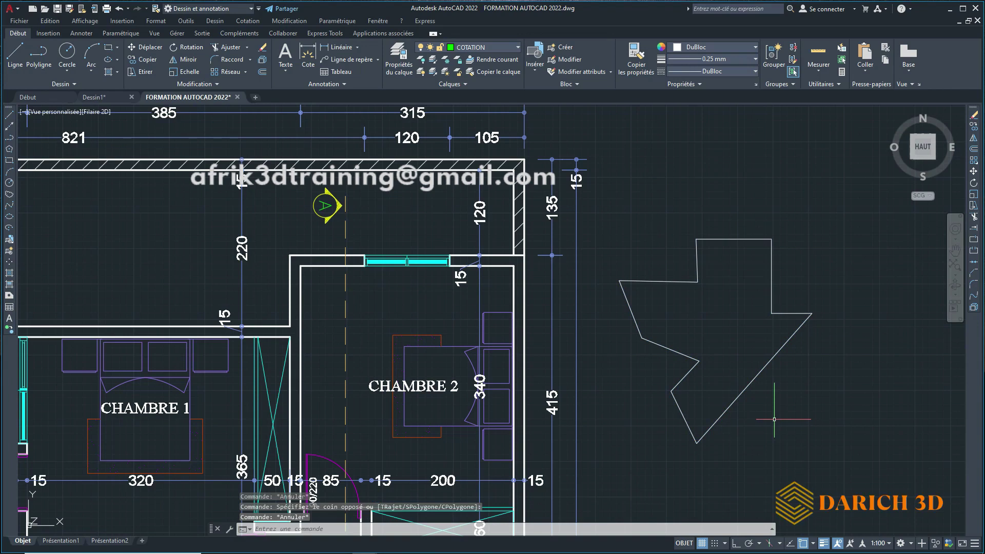